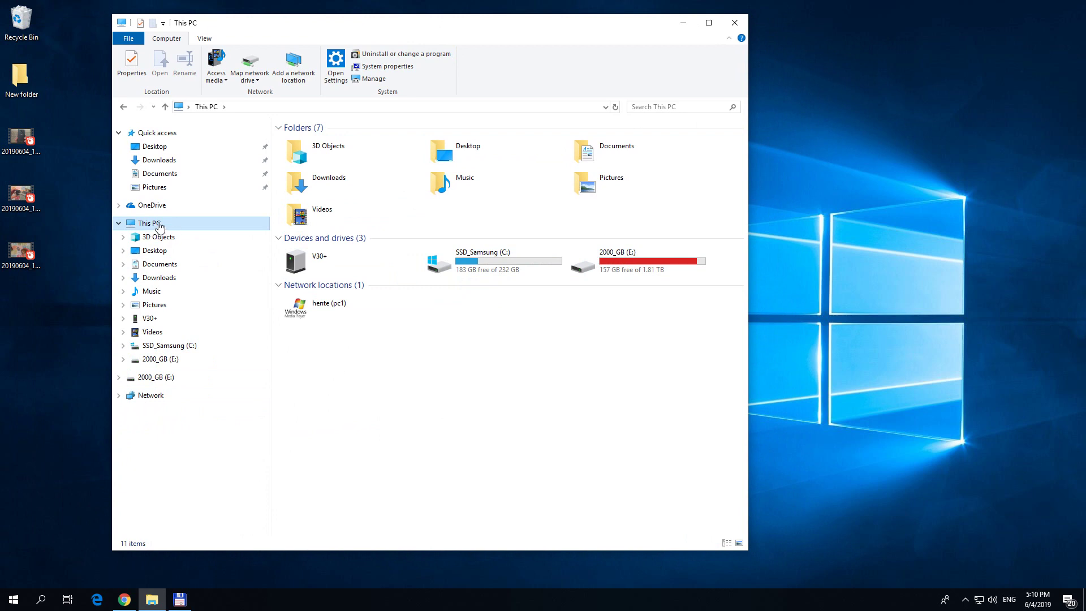
Step: Launch Computer Management using the Manage command on This PC
right_click(159, 226)
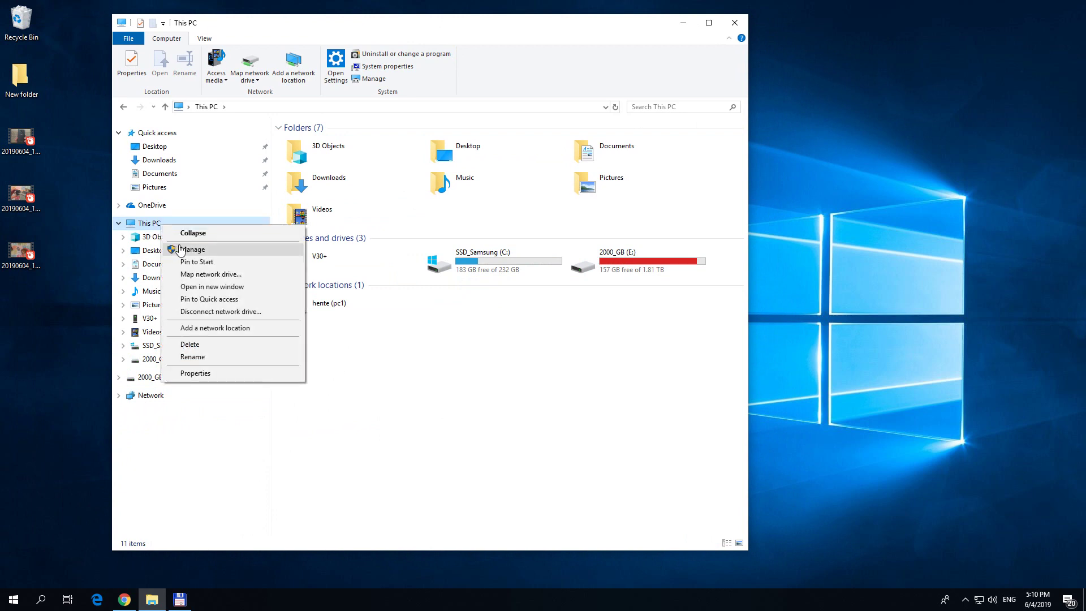
left_click(218, 249)
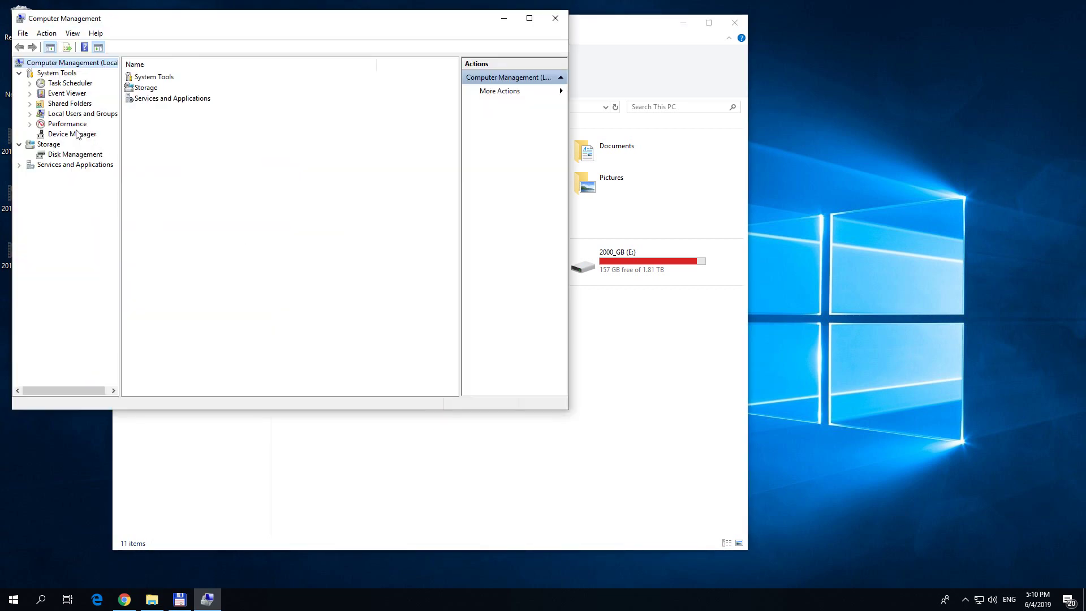
Step: Show Disk Management in an enlarged window and inspect the SSD_Samsung (C:) partition
left_click(75, 155)
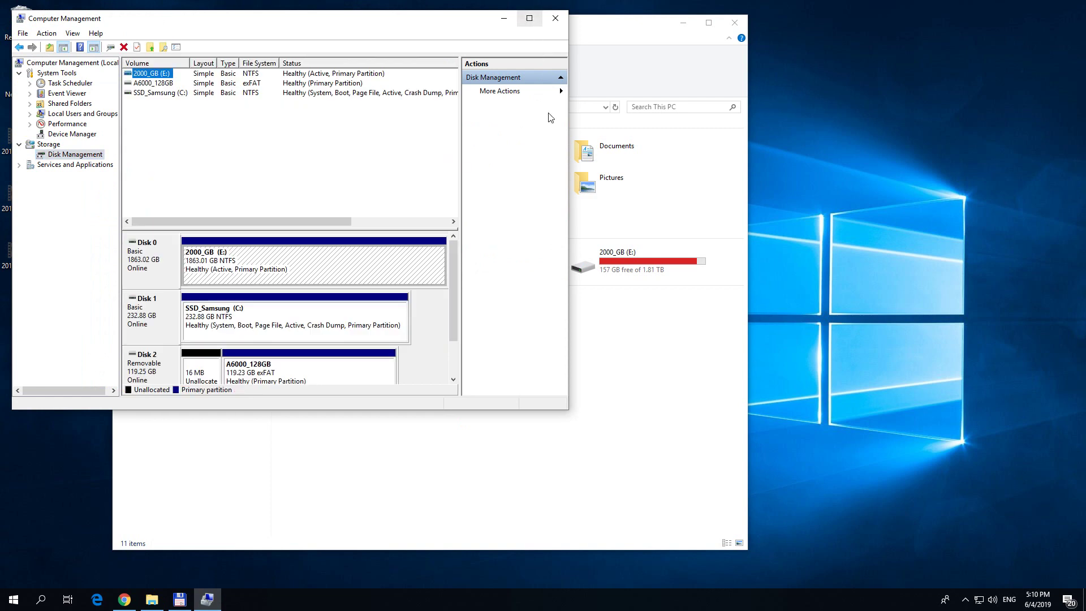
left_click_drag(568, 408, 735, 515)
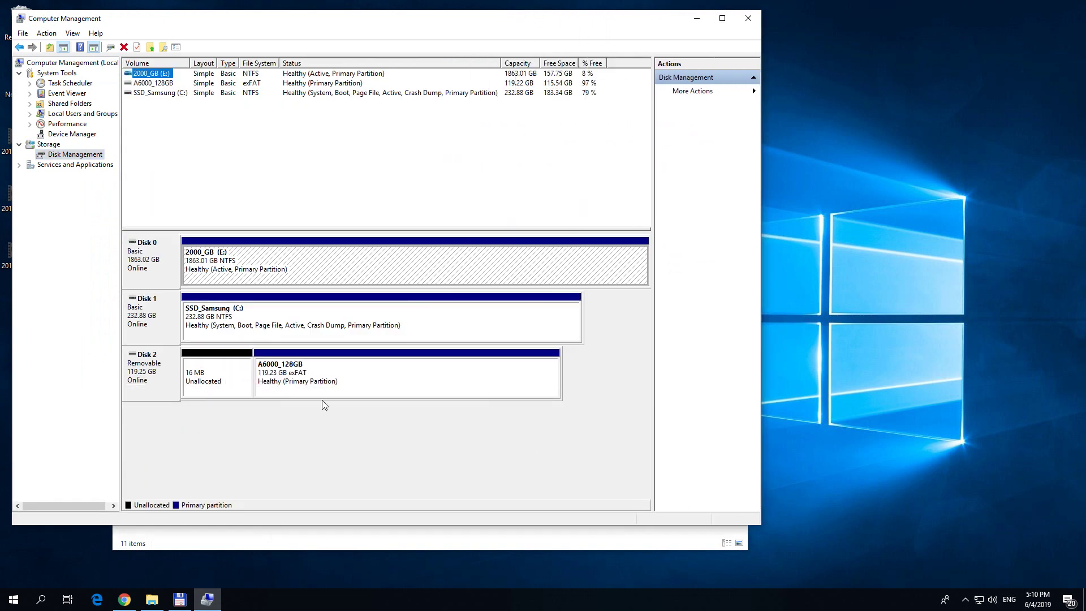
left_click(236, 316)
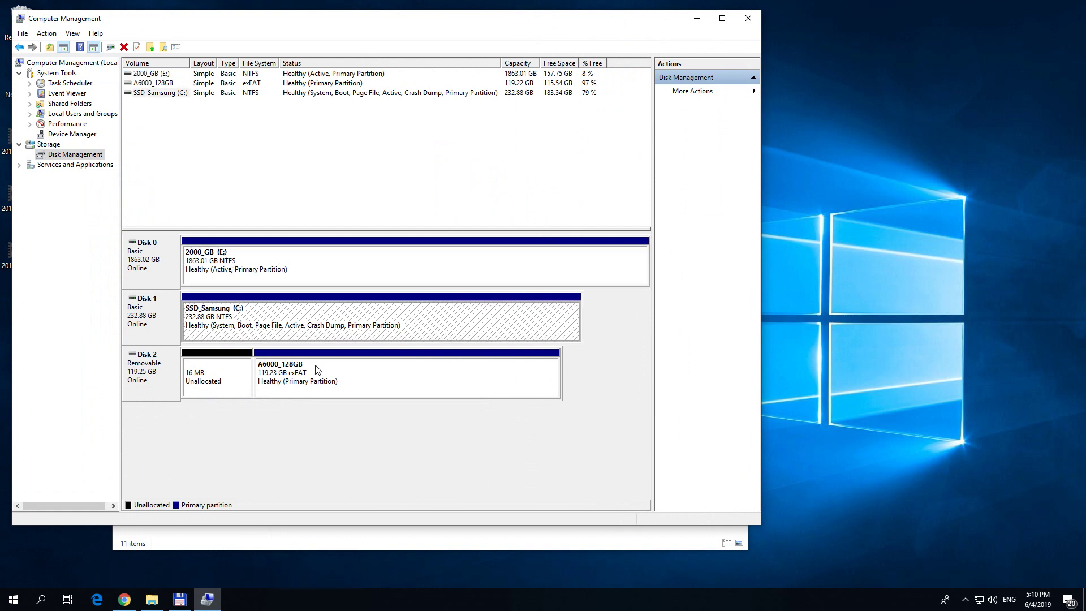
left_click(155, 375)
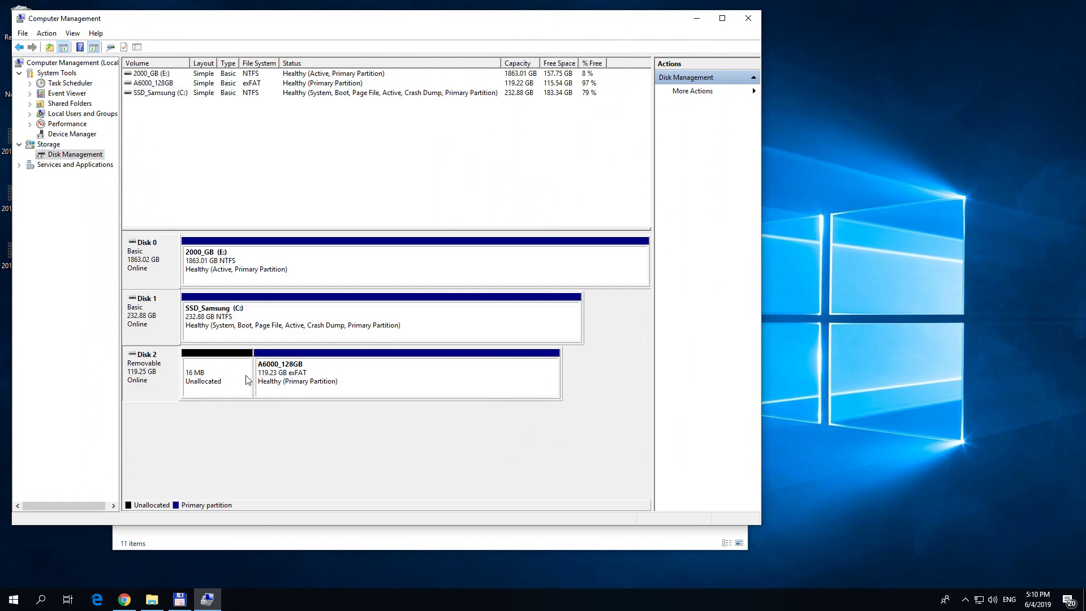
Step: Add drive letter S to the A6000_128GB partition, then close Computer Management
right_click(365, 374)
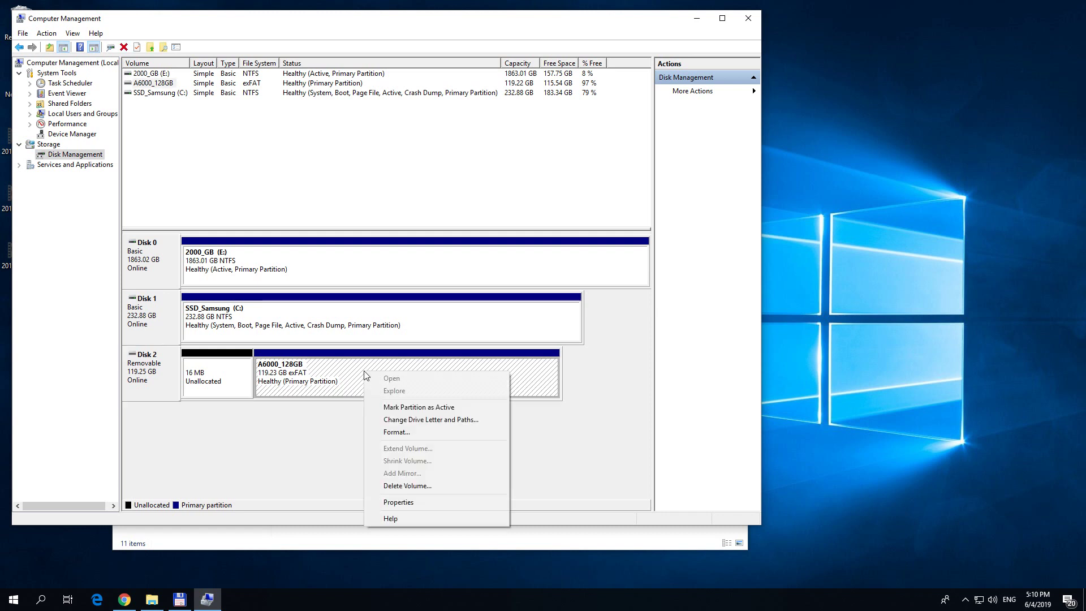
left_click(437, 421)
left_click(317, 305)
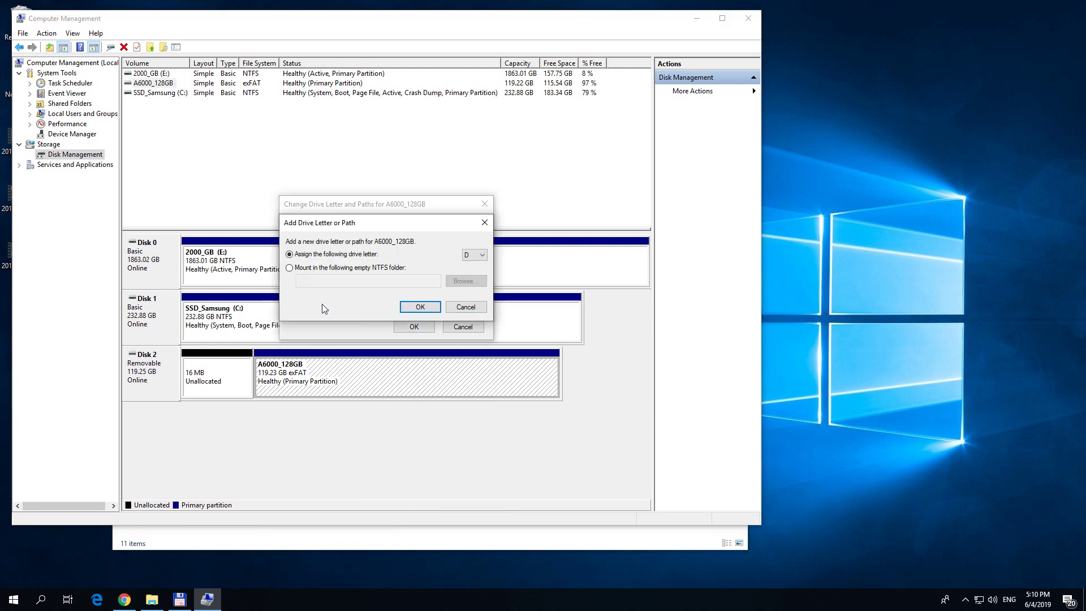
left_click(474, 257)
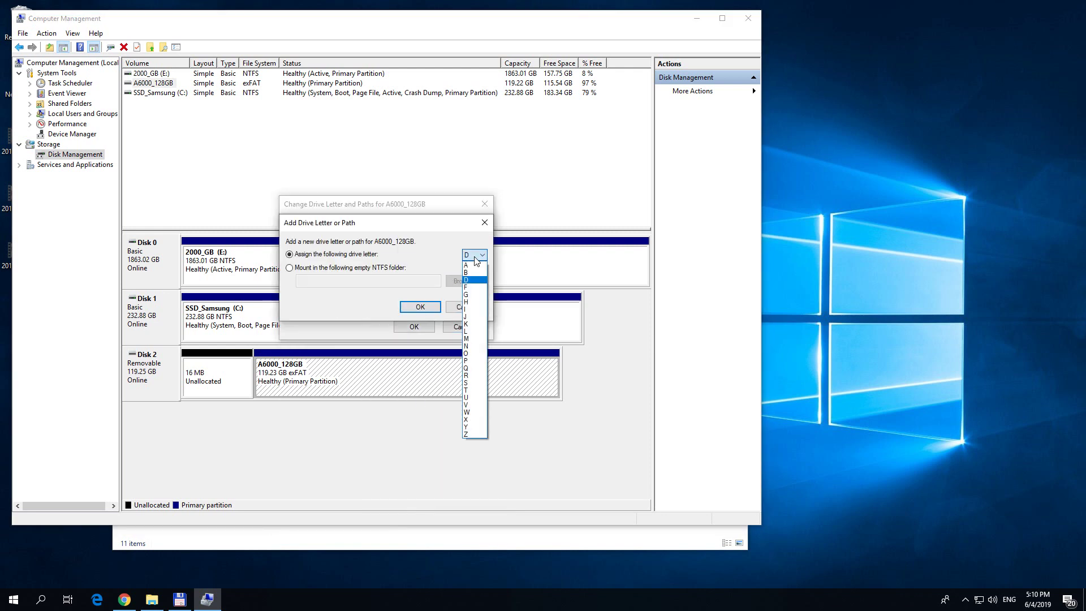
left_click(474, 383)
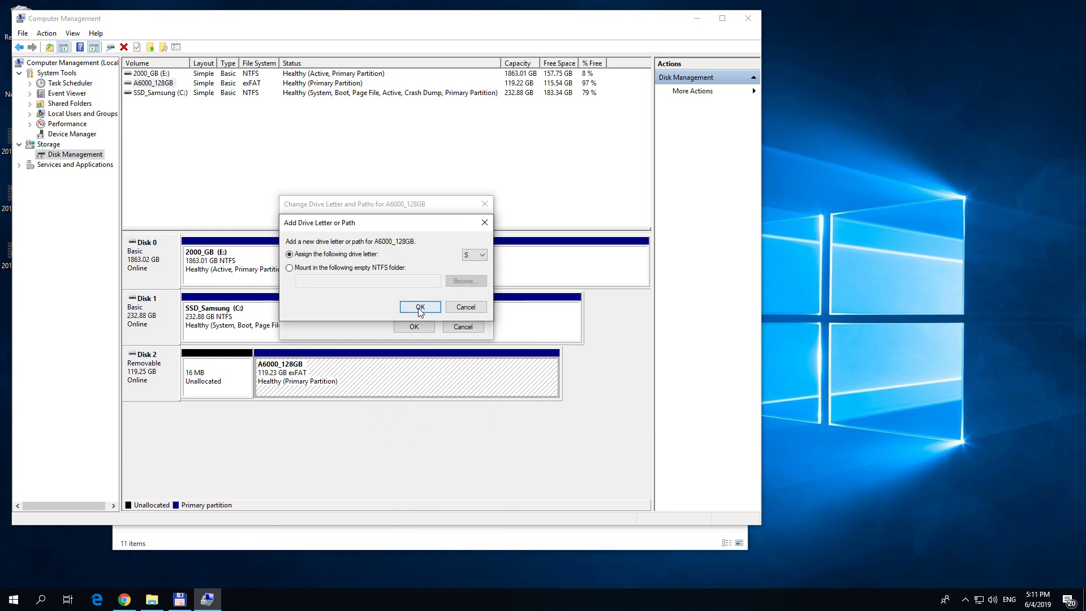
left_click(431, 307)
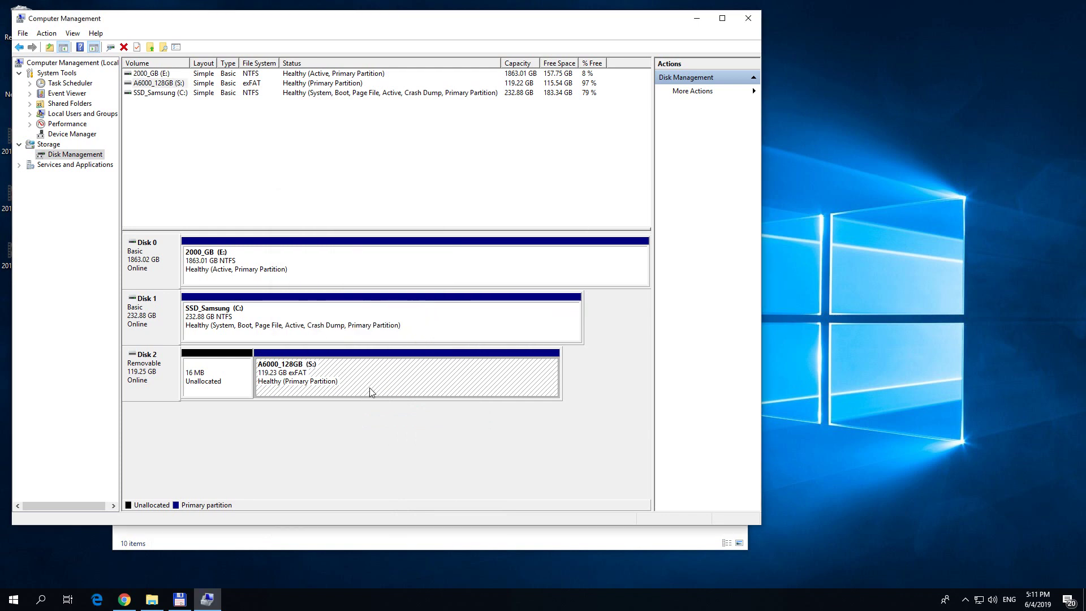
left_click_drag(267, 26, 417, 326)
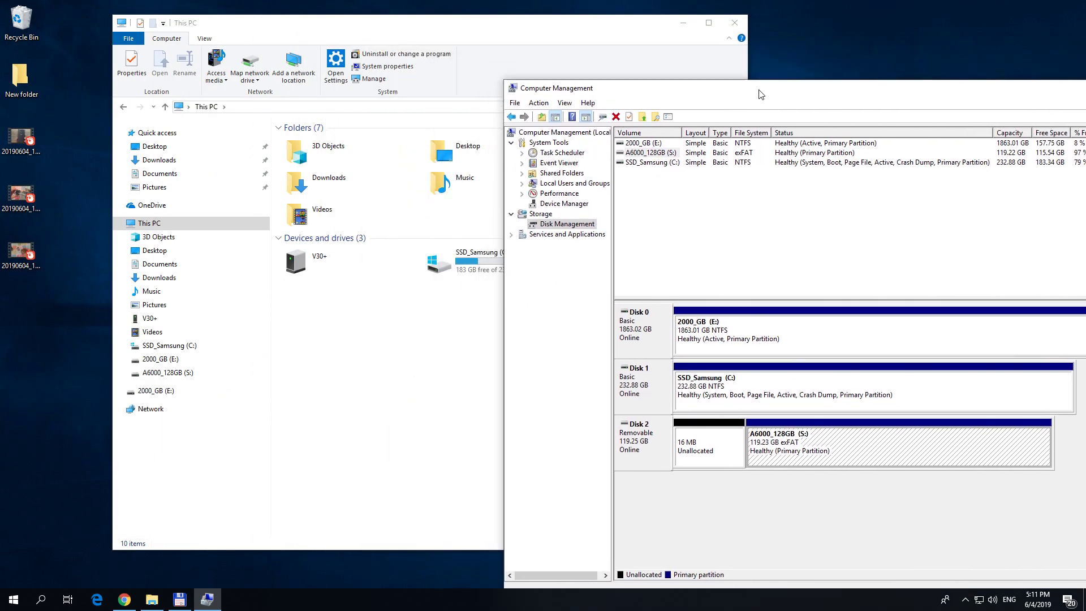
left_click(897, 317)
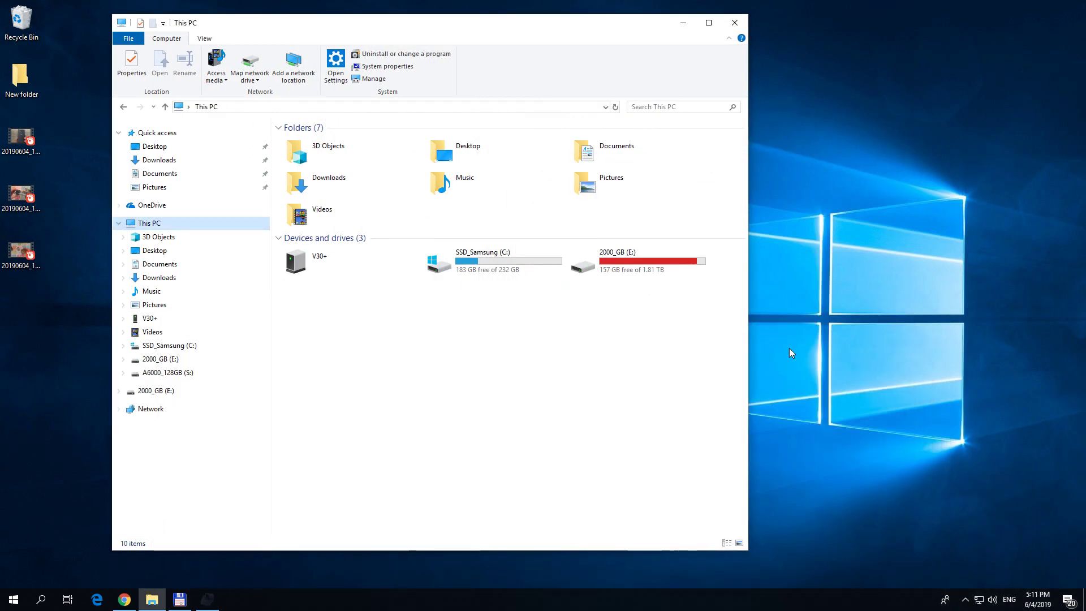
Step: Refresh This PC, browse the A6000_128GB (S:) drive, and return to This PC
right_click(455, 372)
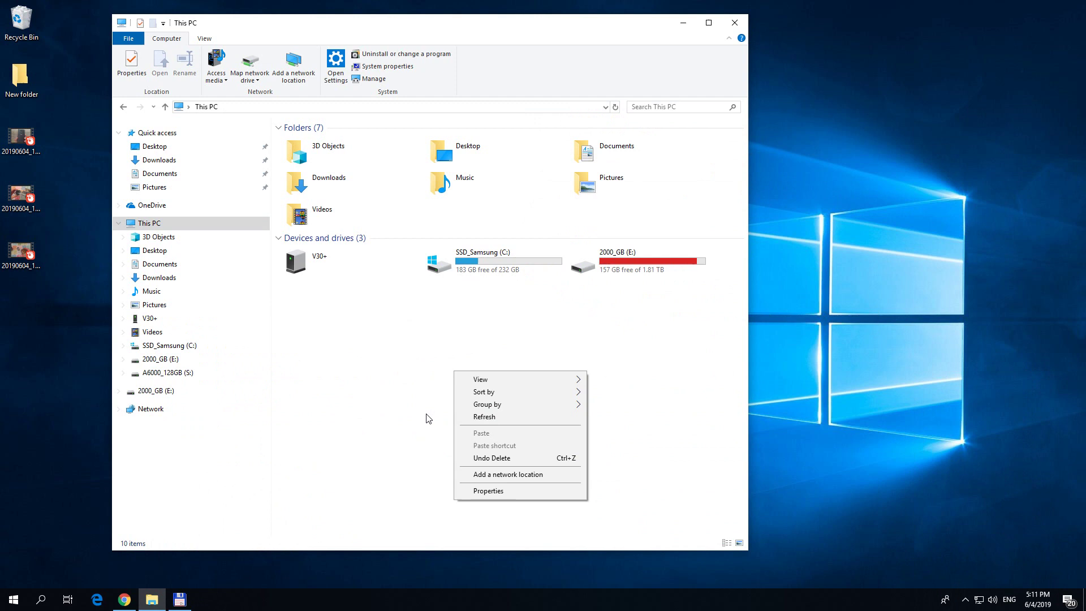
left_click(492, 417)
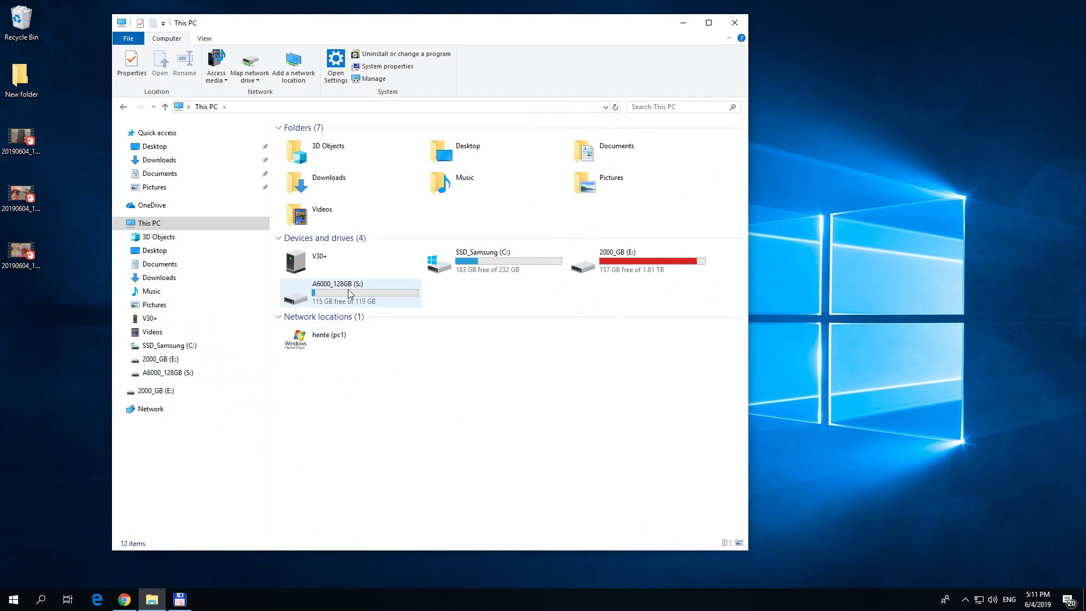
double_click(376, 293)
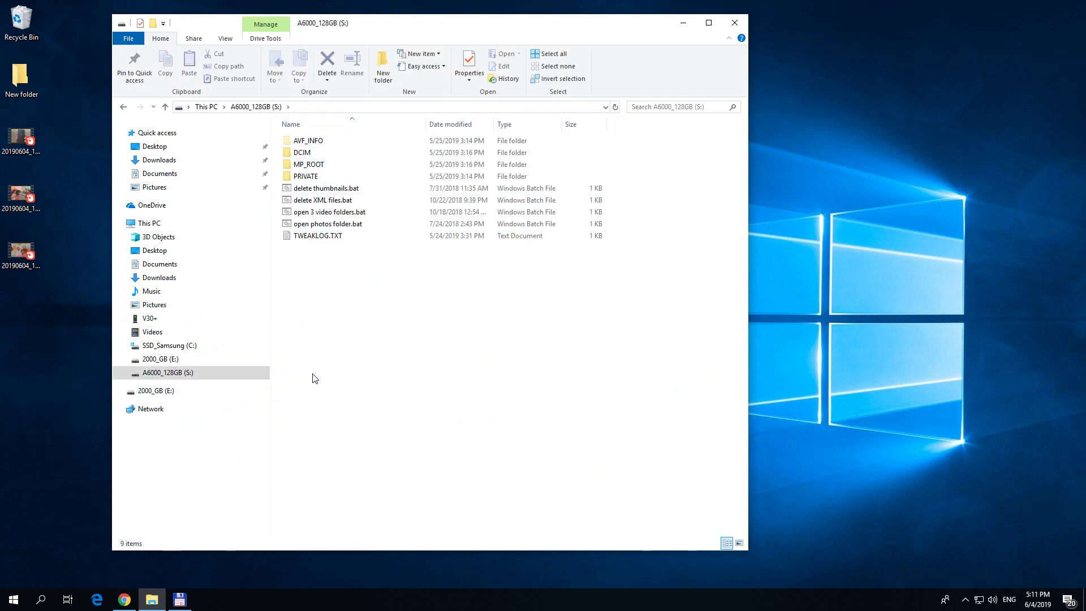
left_click(156, 226)
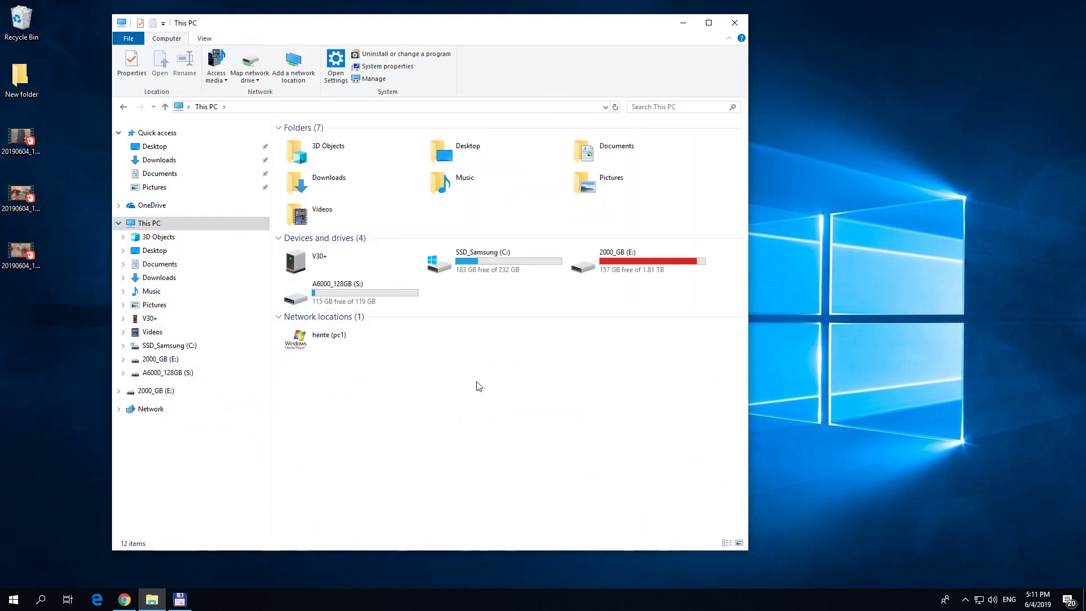